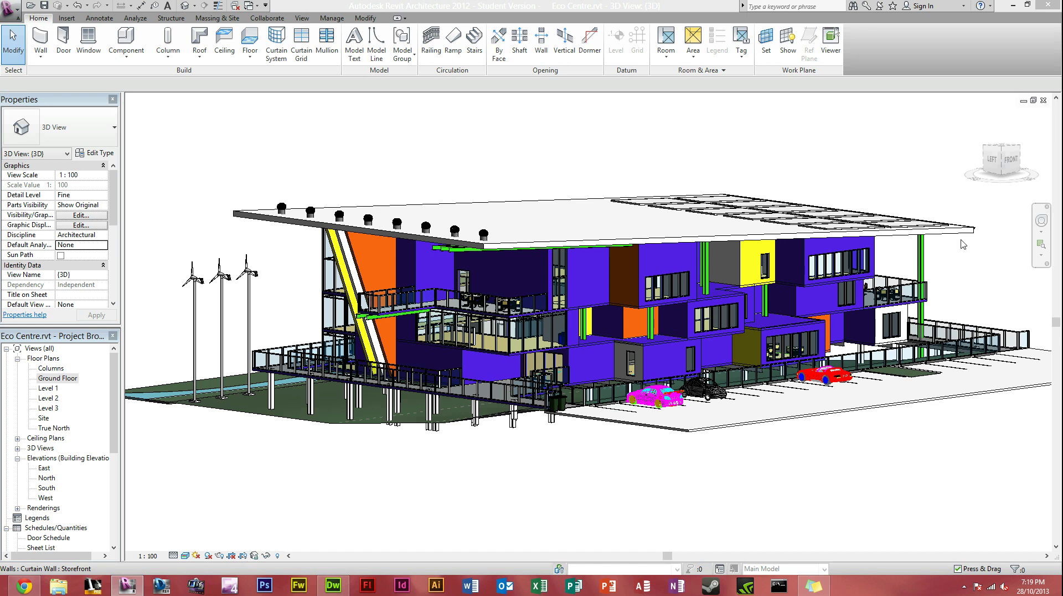
Orbit and pan the 3D view of the Eco Centre along the café glazing
drag(1002, 159, 1018, 176)
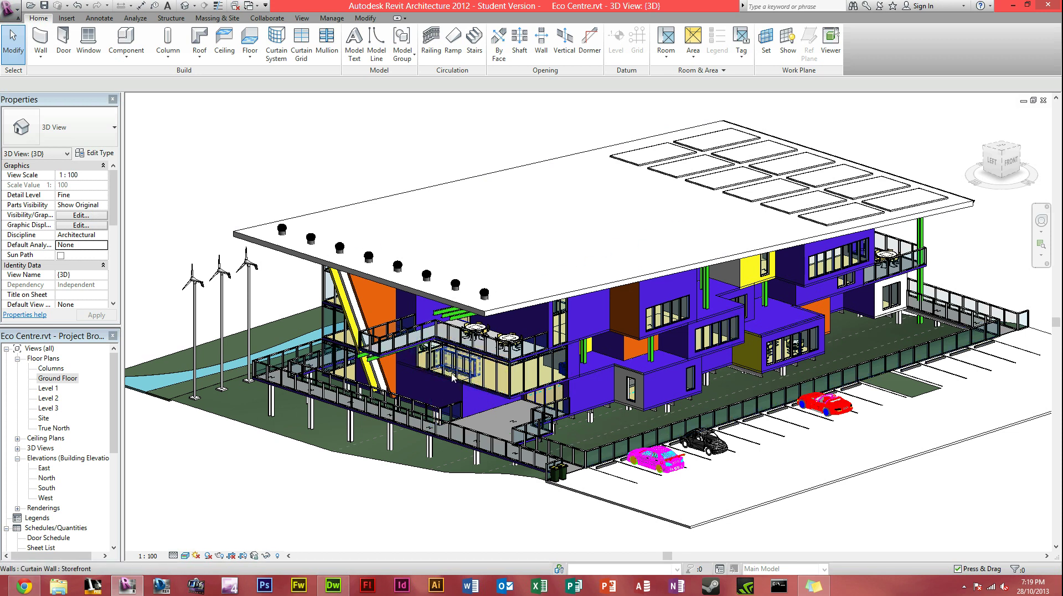
scroll(453, 378, up, 8)
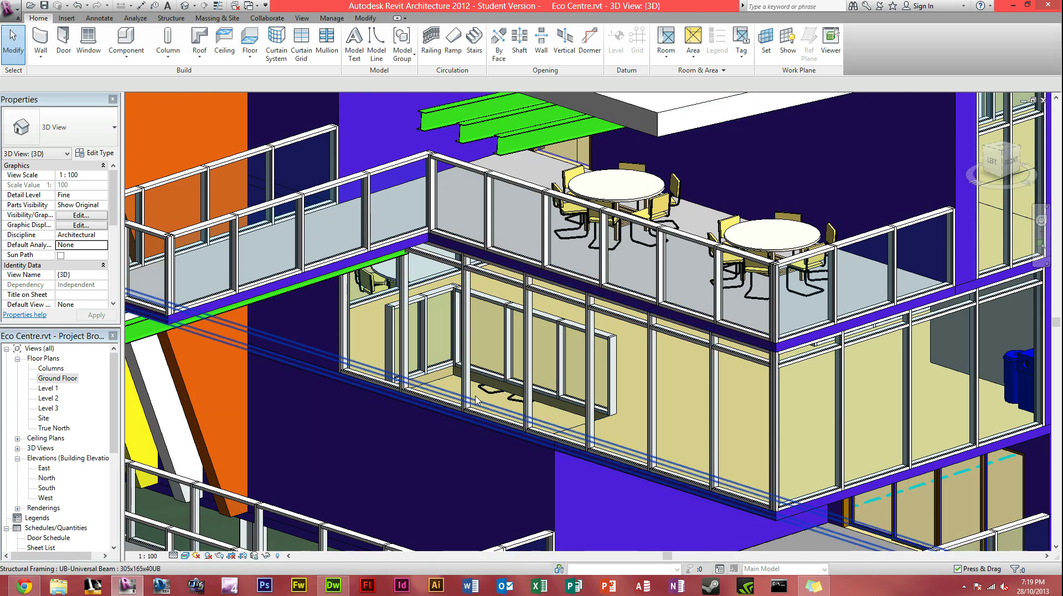
scroll(475, 400, up, 5)
middle_drag(476, 399, 532, 352)
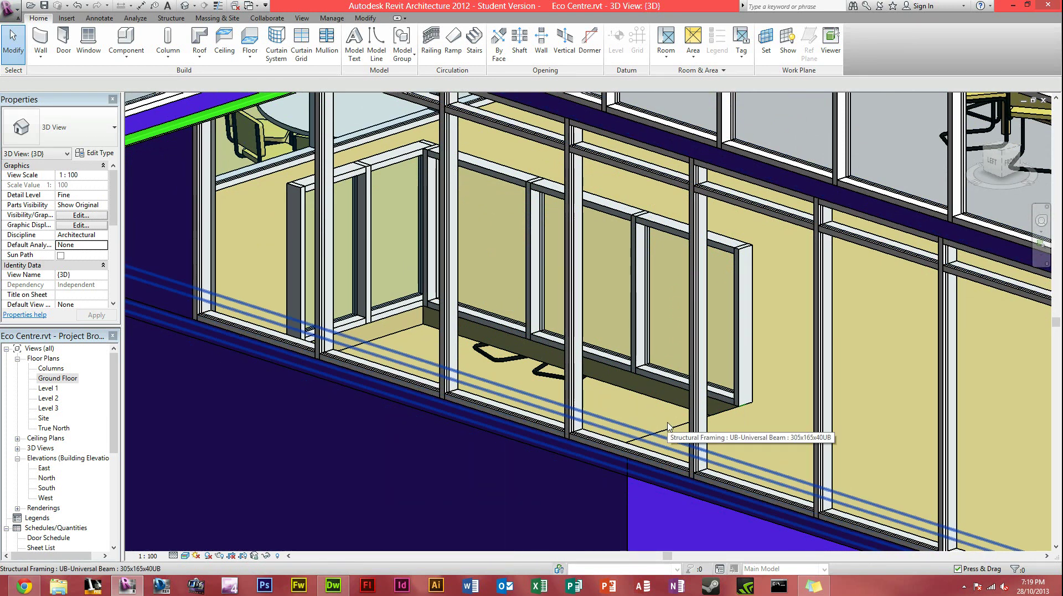
scroll(669, 426, down, 3)
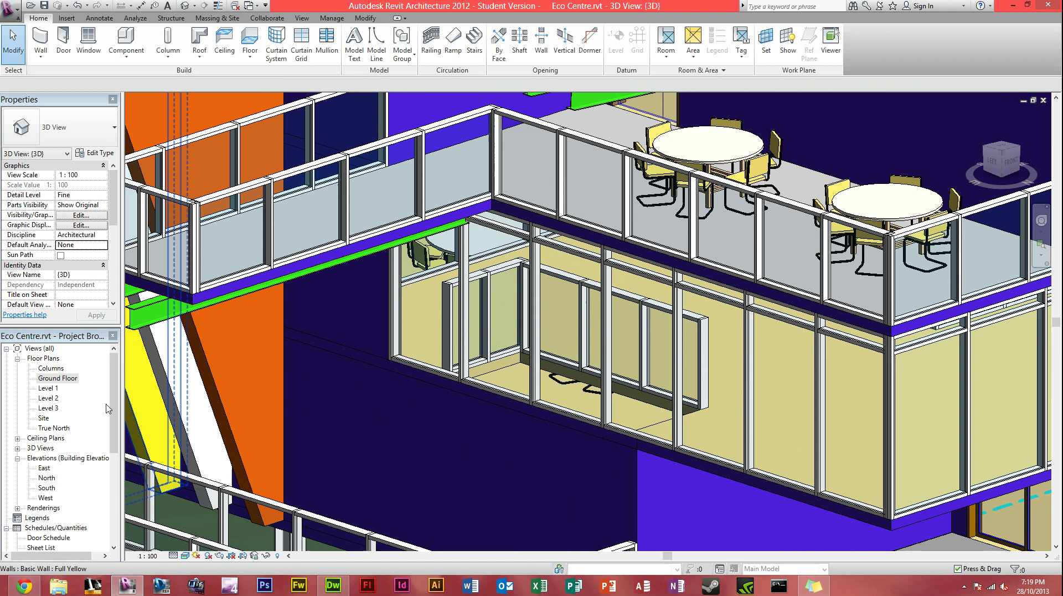
Compare the Ground Floor and Level 1 plans, ending on Ground Floor's collaborative area
double_click(57, 378)
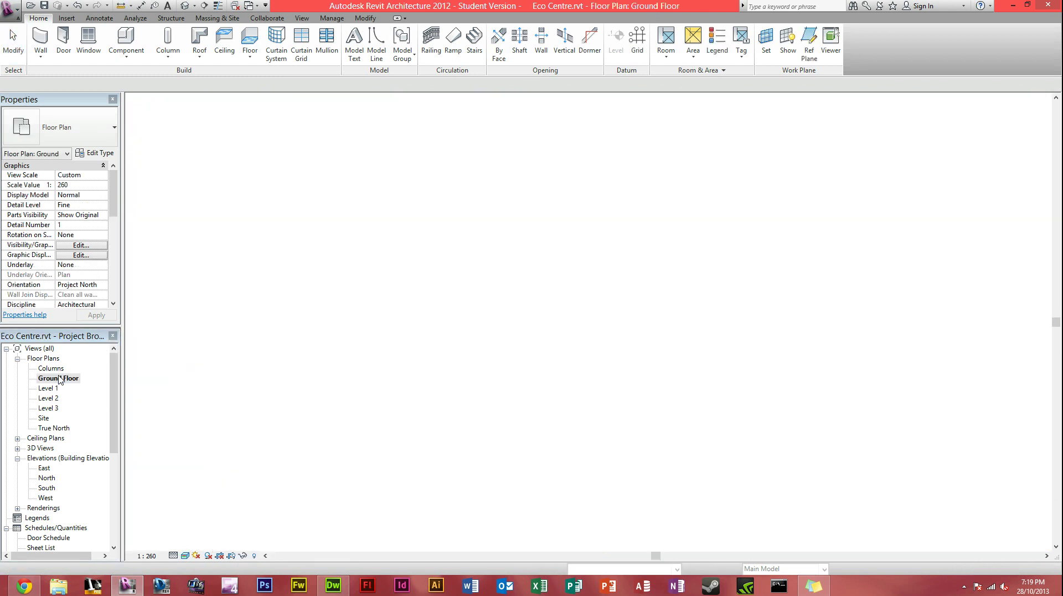
scroll(453, 328, down, 4)
scroll(453, 328, up, 2)
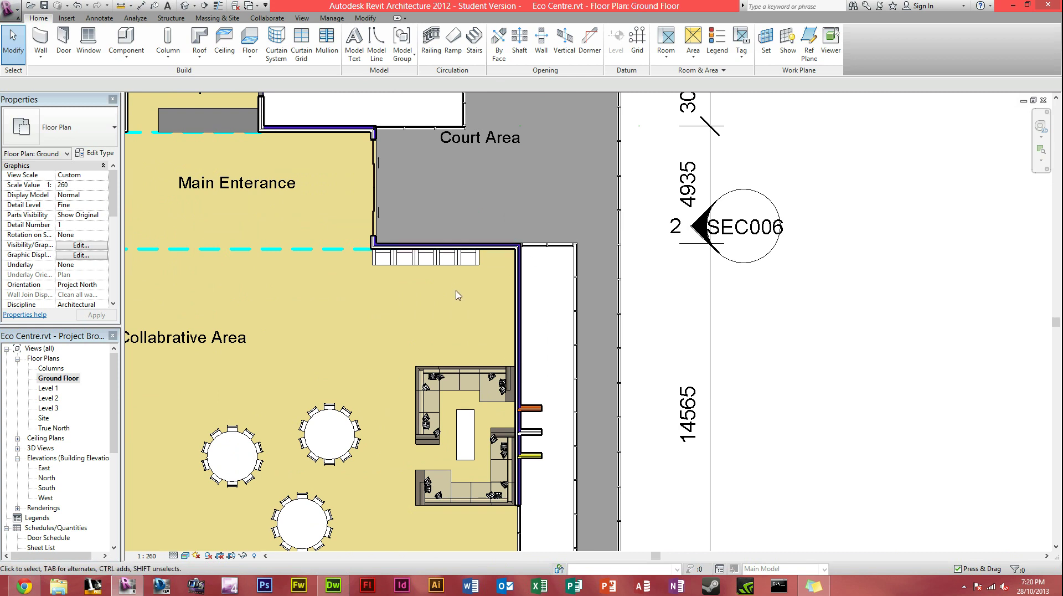
double_click(56, 389)
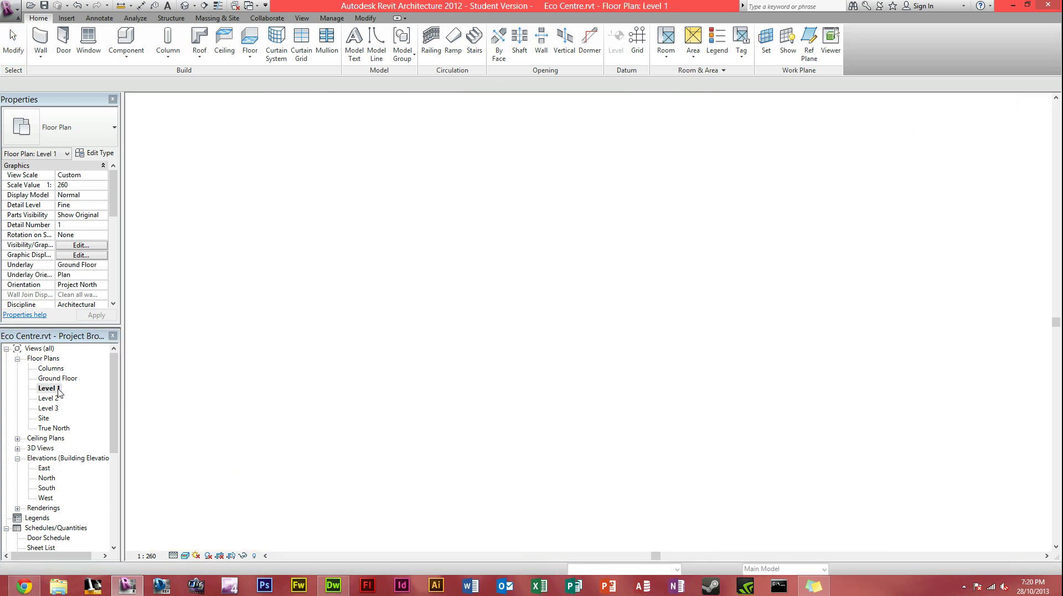
scroll(664, 325, up, 1)
scroll(664, 325, up, 3)
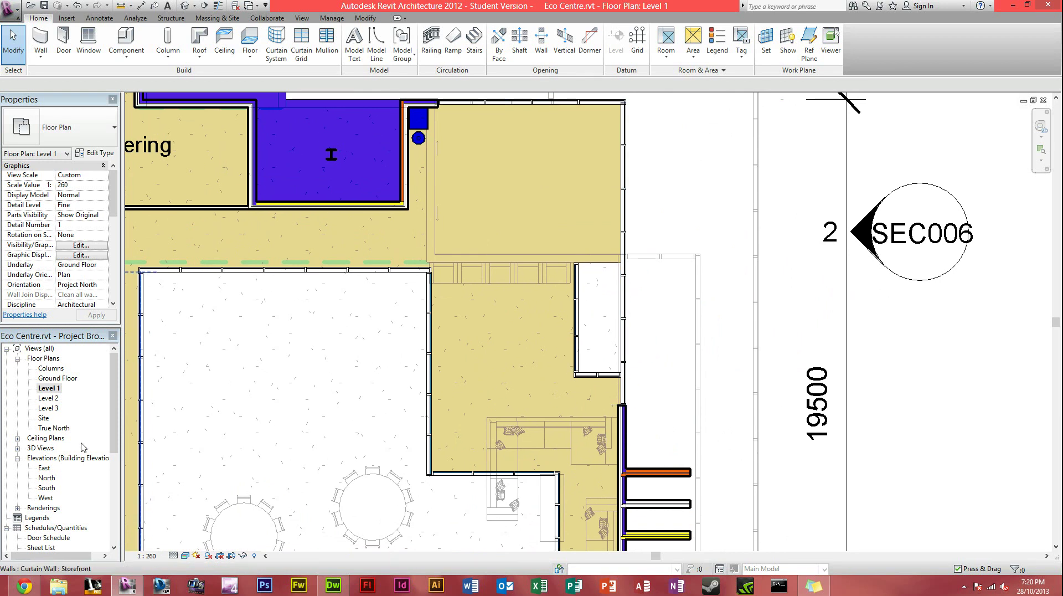
double_click(54, 378)
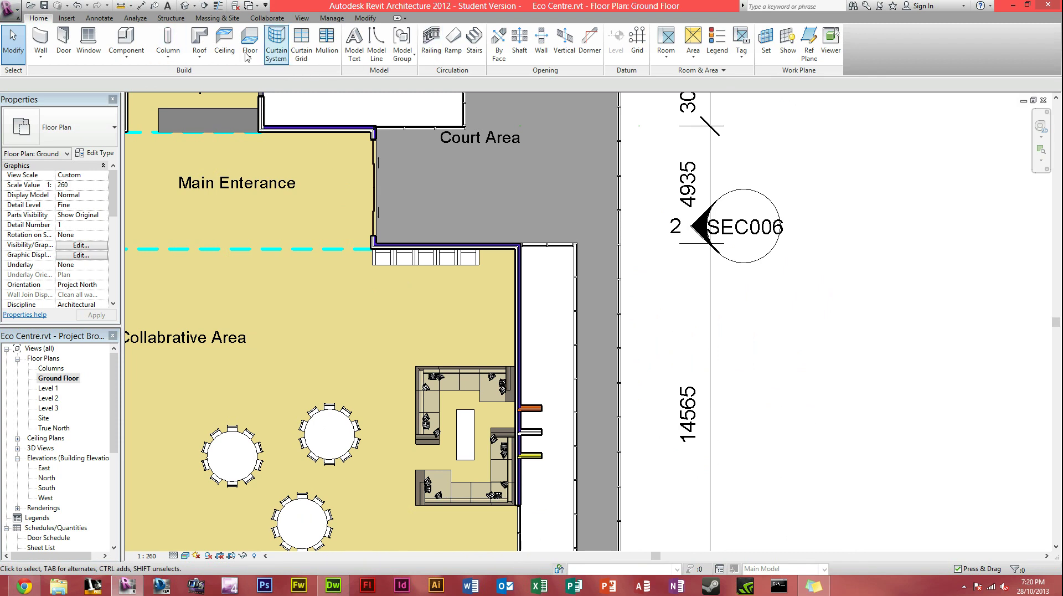
Start a stair from Ground Floor to Level 1, 1000.0 wide with 15 risers
click(474, 39)
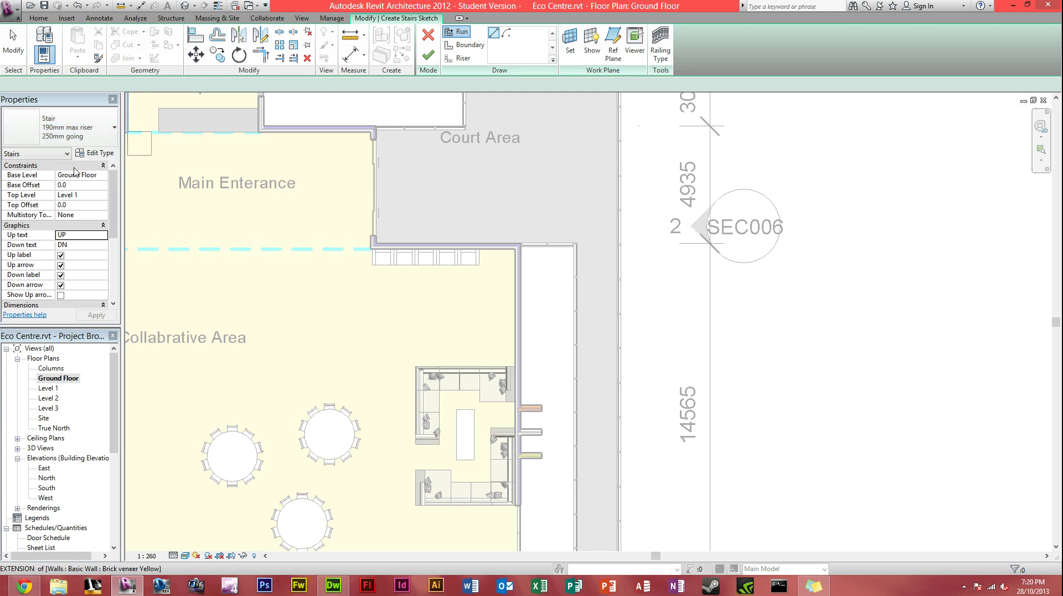
click(101, 180)
click(103, 175)
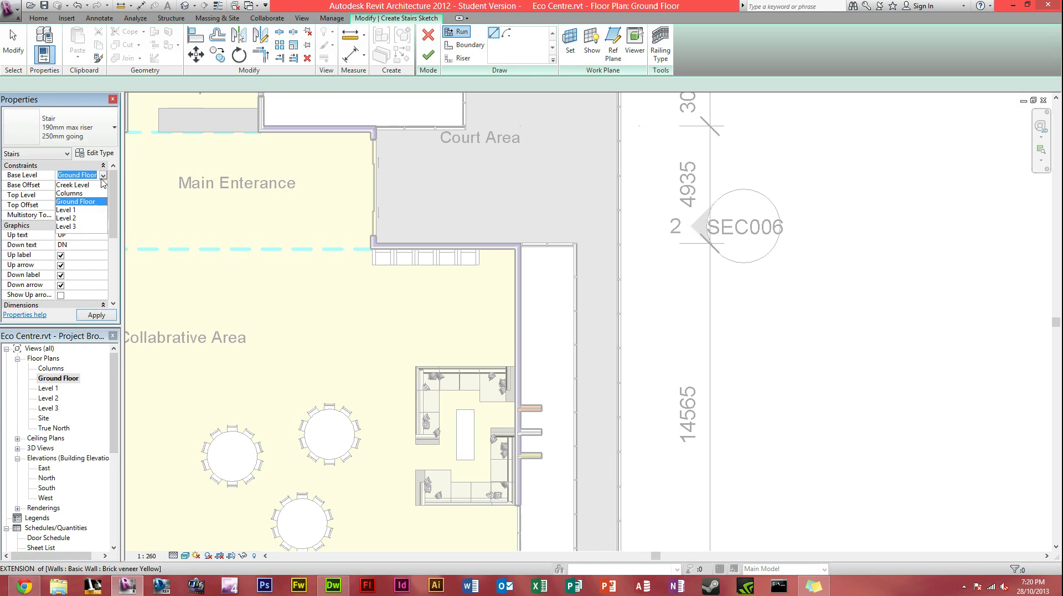
click(84, 202)
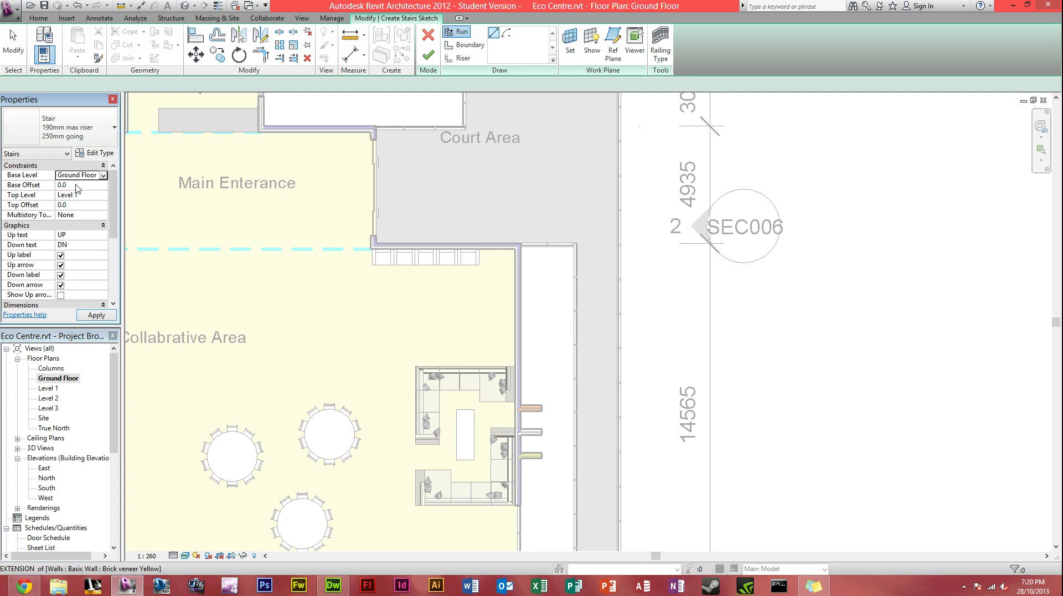
click(95, 198)
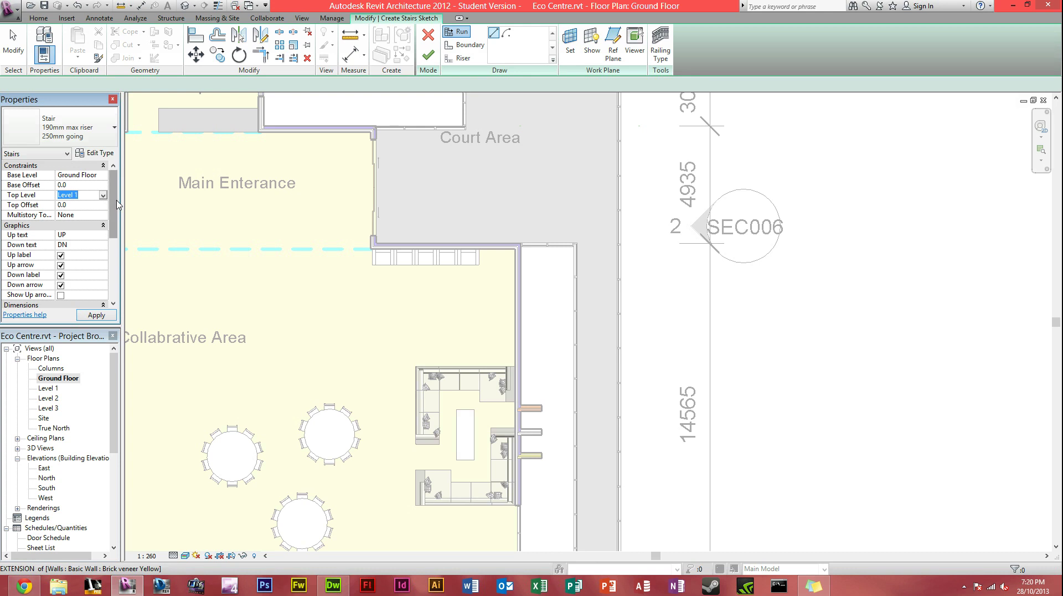
drag(117, 205, 109, 231)
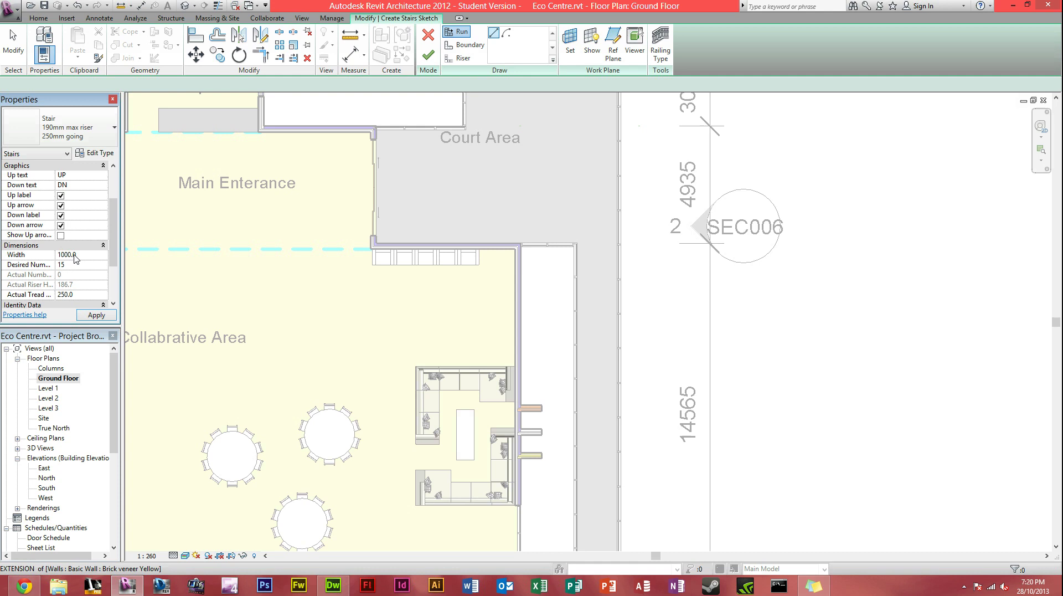
scroll(107, 265, down, 3)
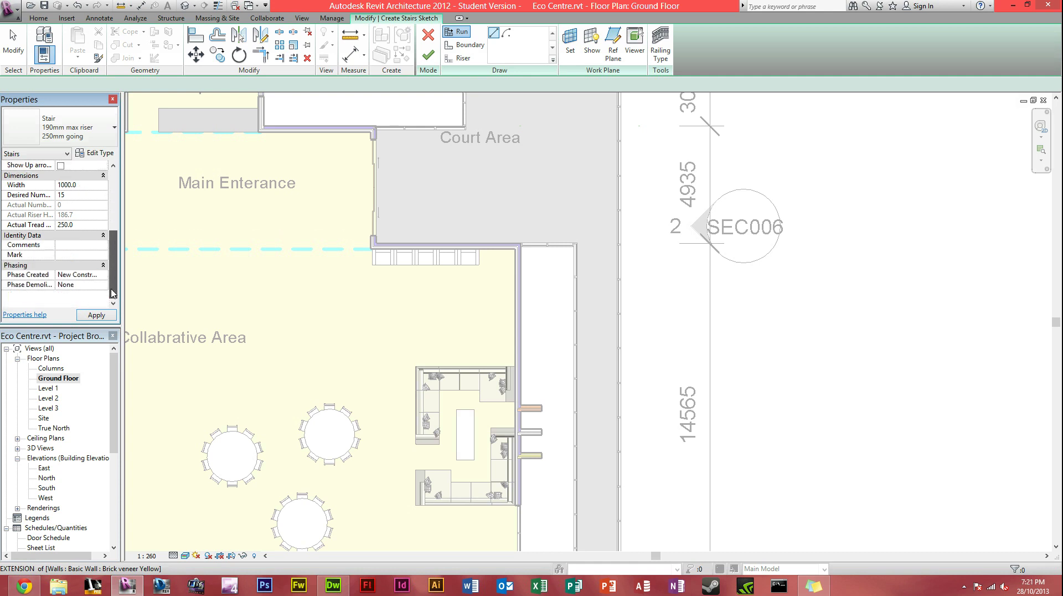
click(96, 153)
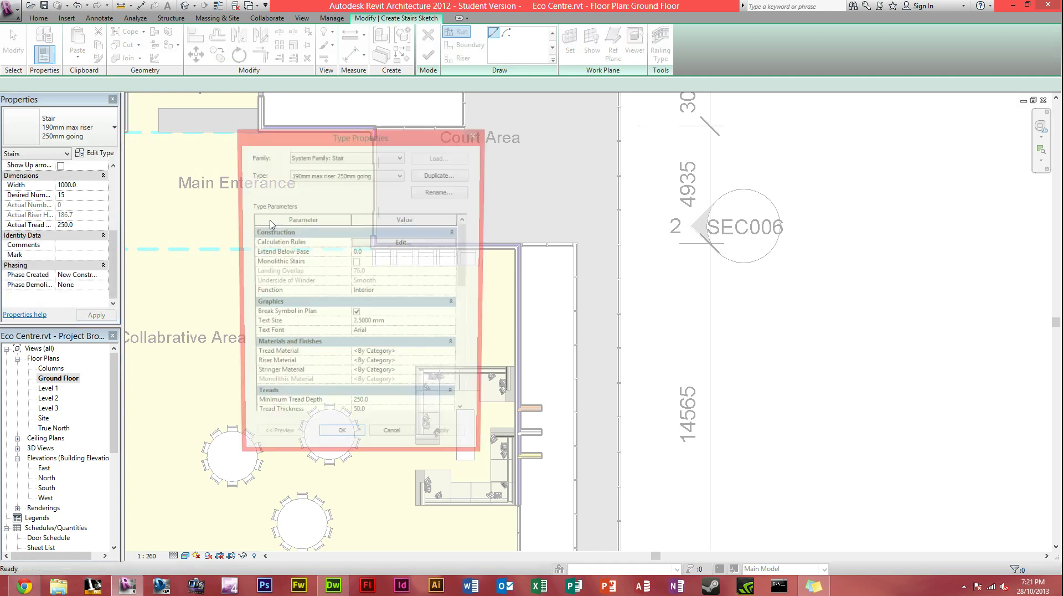
drag(463, 249, 457, 310)
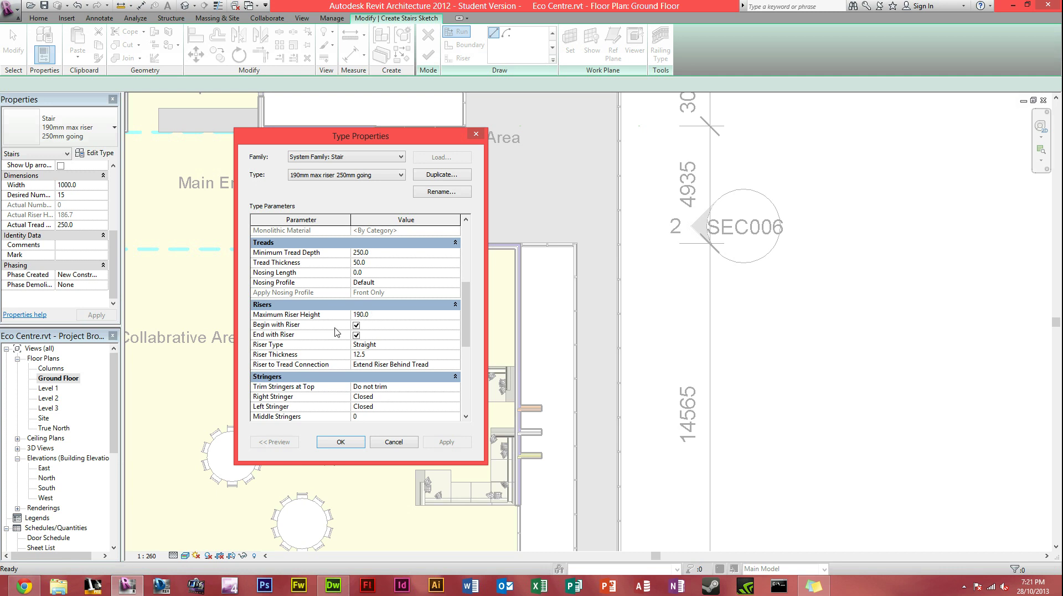
click(342, 441)
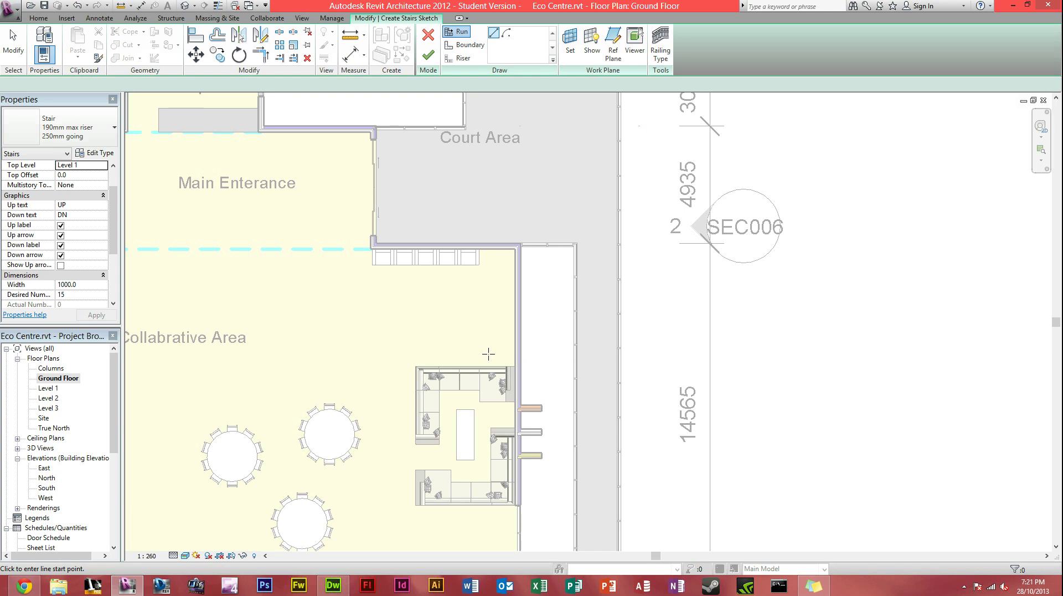
Sketch a straight 15-riser run along the wall south of the Court Area and finish the stair
click(489, 354)
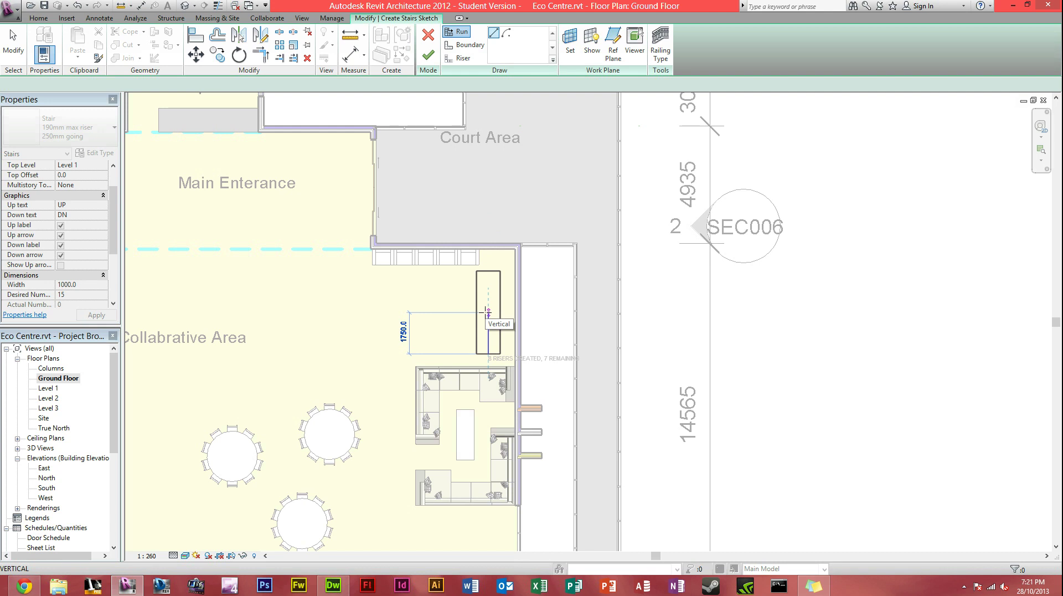
click(487, 271)
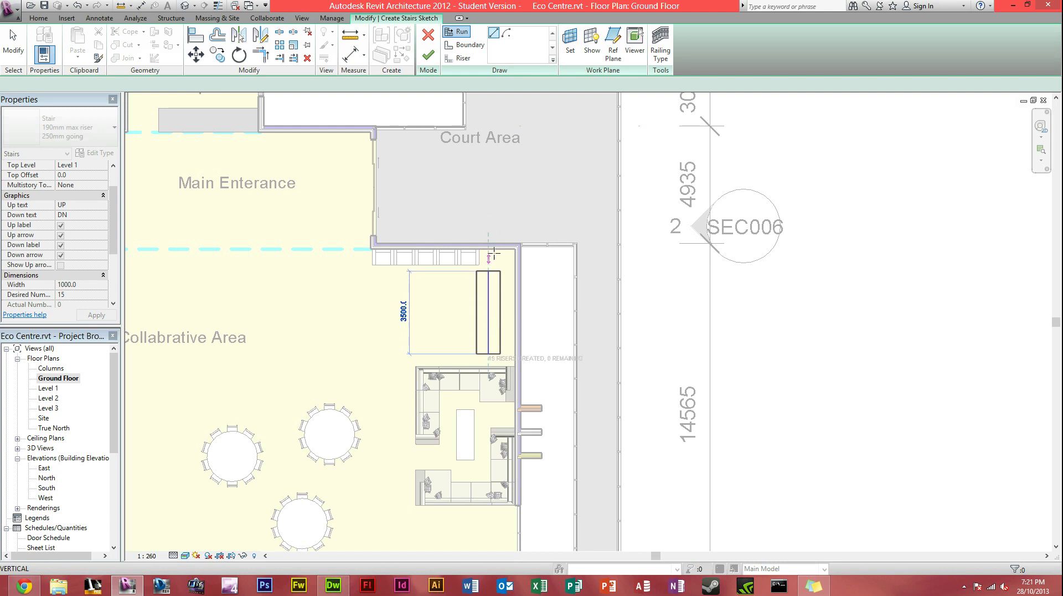
key(Escape)
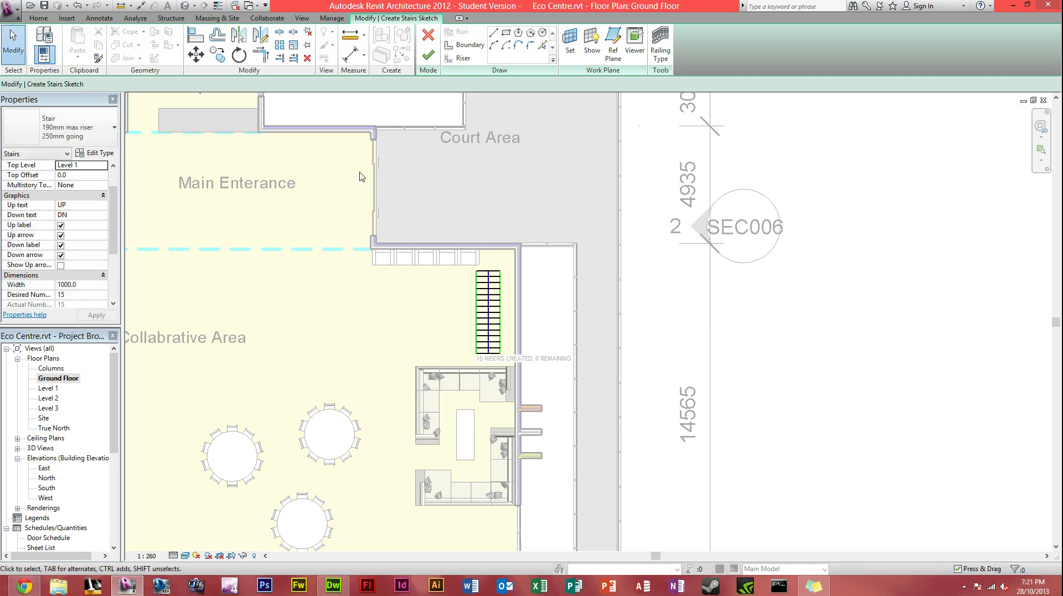
click(426, 56)
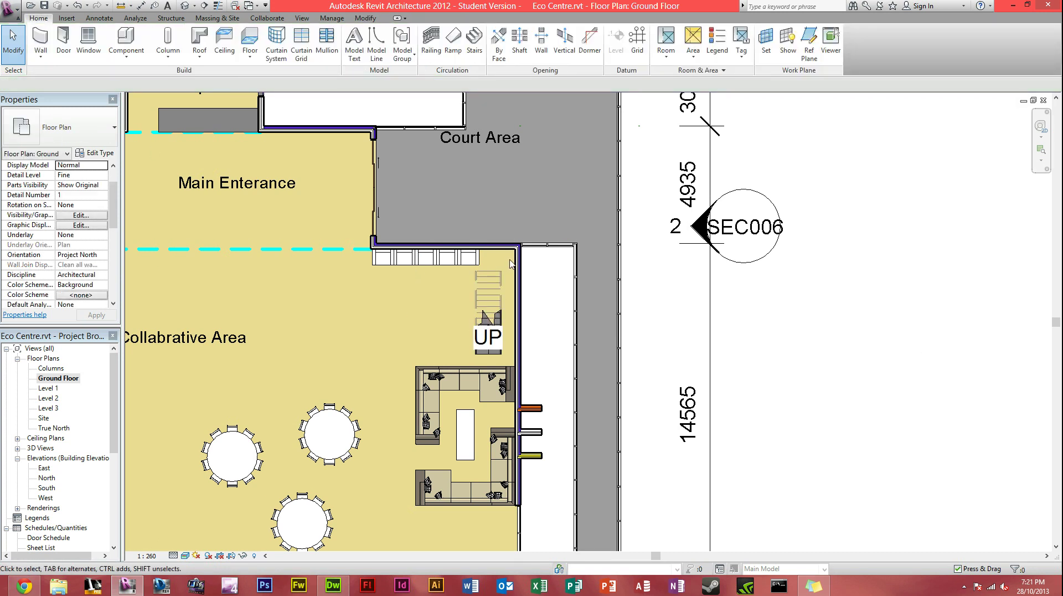
Drag the stair up along the wall until its top end meets the Court Area wall
click(497, 314)
scroll(498, 314, up, 3)
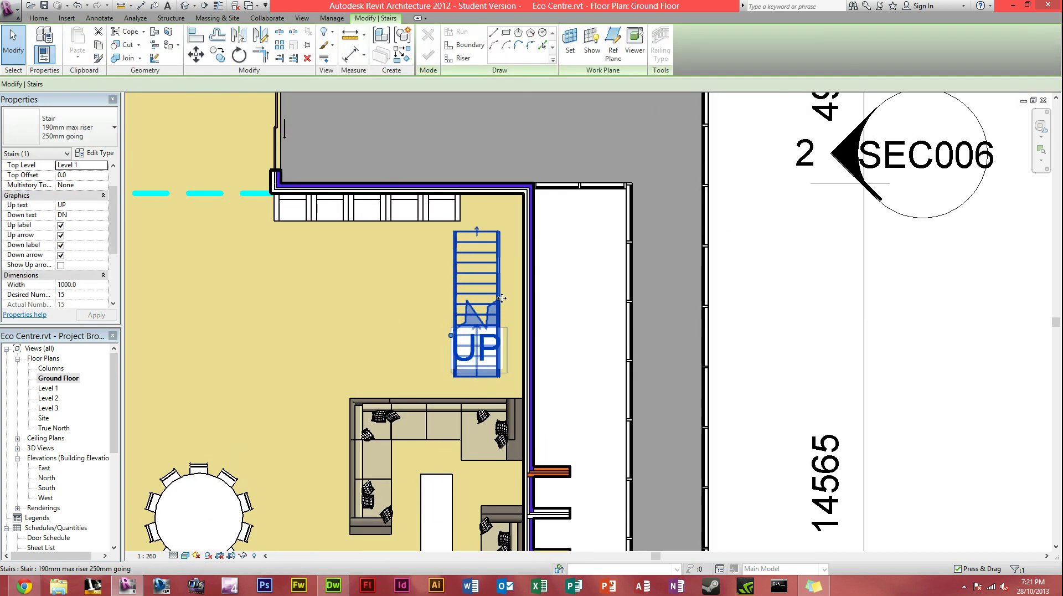
mouse_move(501, 298)
mouse_down()
mouse_move(488, 289)
mouse_move(516, 311)
mouse_up()
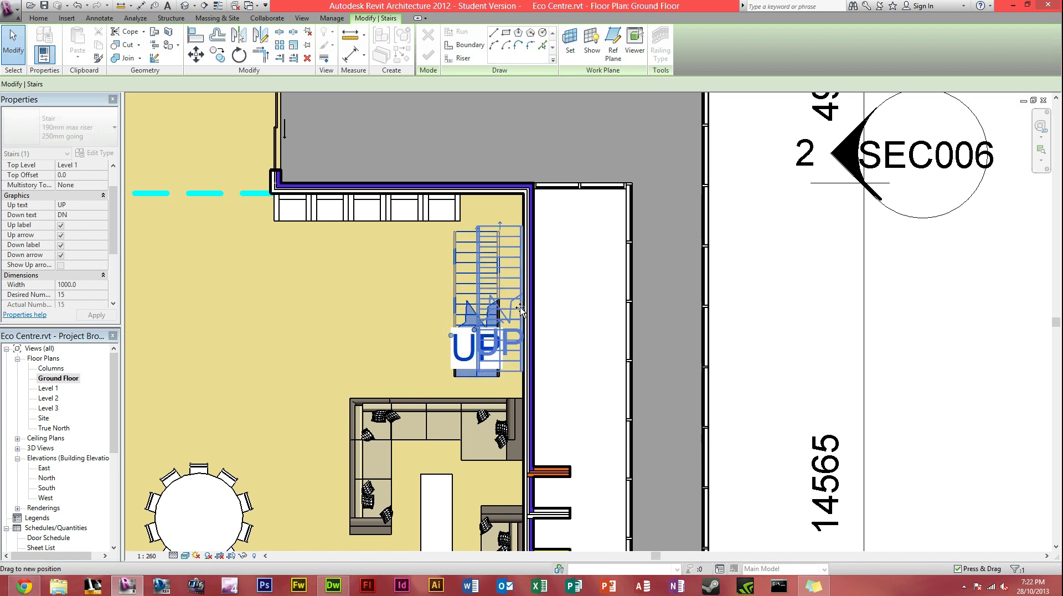
drag(521, 305, 521, 277)
key(Escape)
Check the stair sits tight against the wall below the window seating, then pan around it
scroll(558, 325, down, 2)
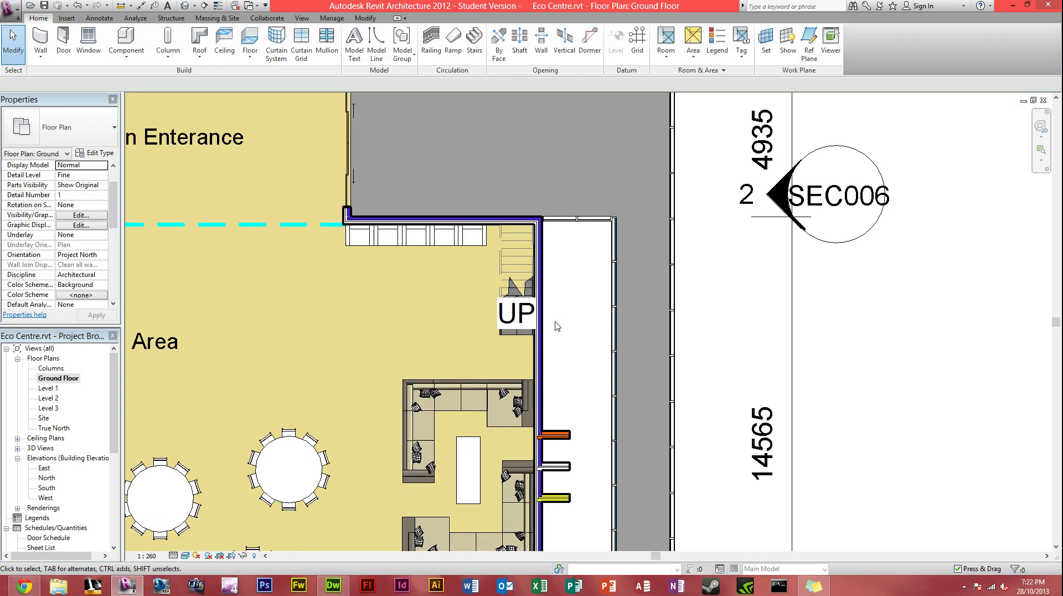
scroll(548, 325, up, 2)
scroll(538, 324, up, 2)
click(500, 354)
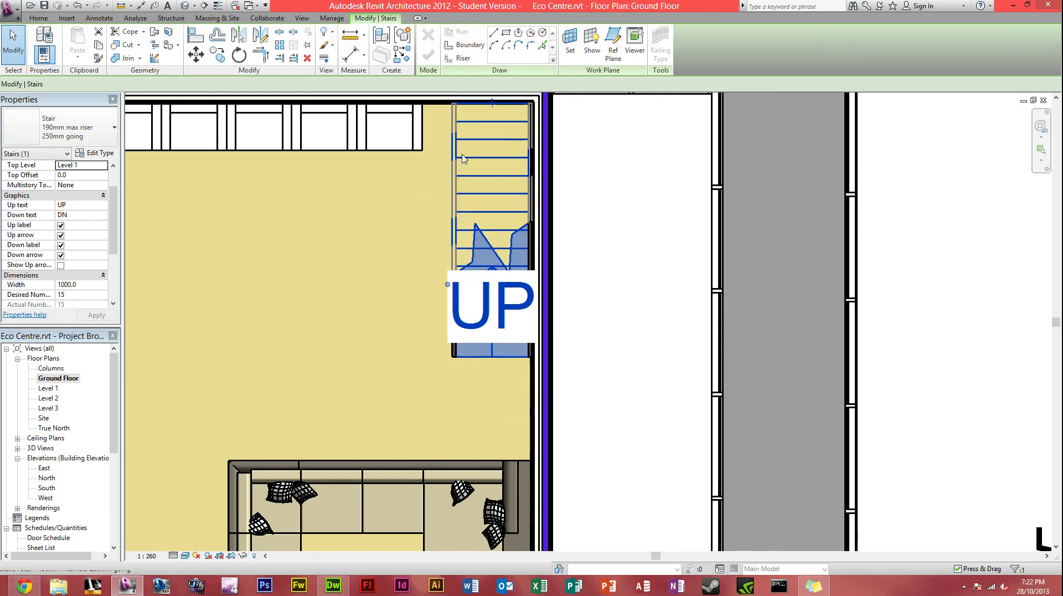
click(494, 379)
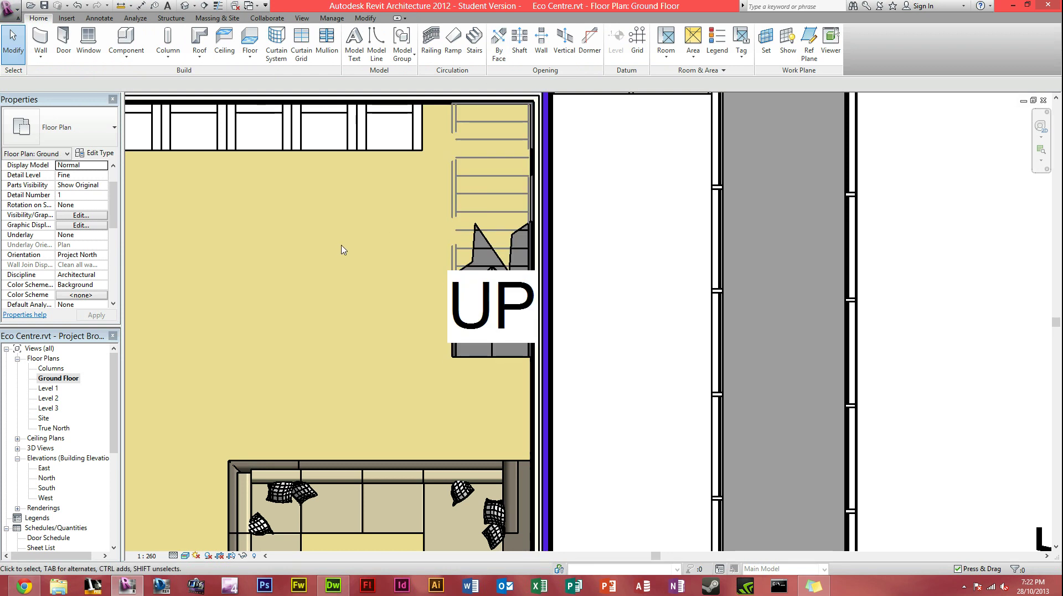
scroll(343, 244, down, 2)
middle_drag(351, 275, 358, 322)
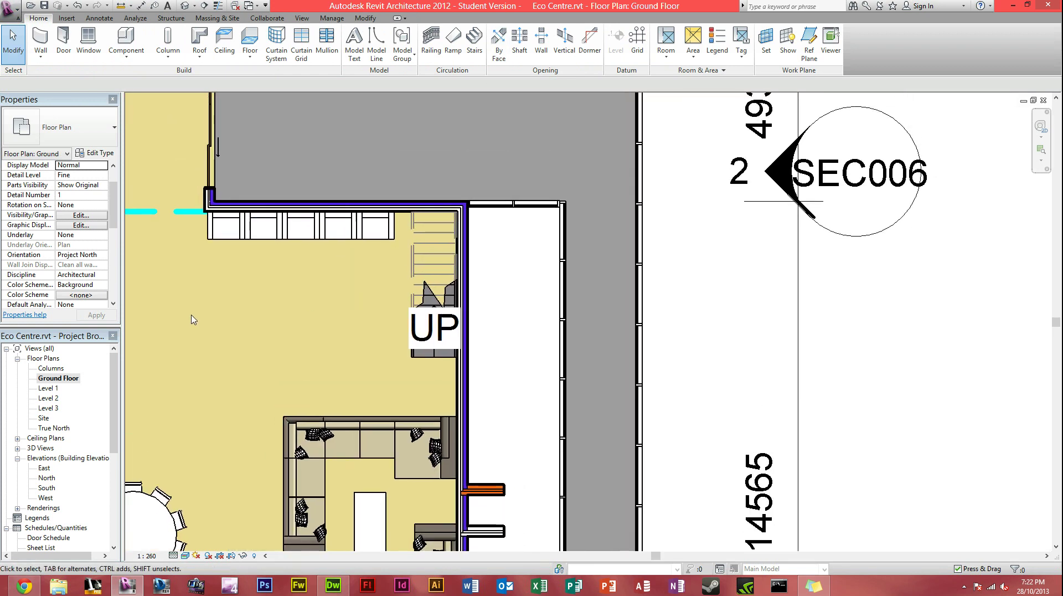
double_click(57, 387)
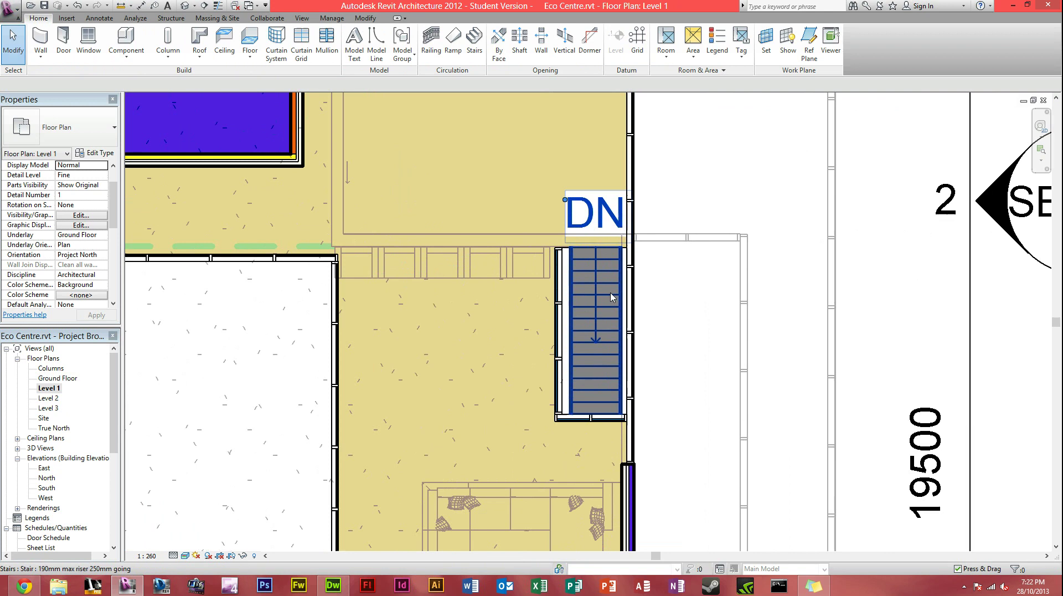
scroll(612, 297, up, 2)
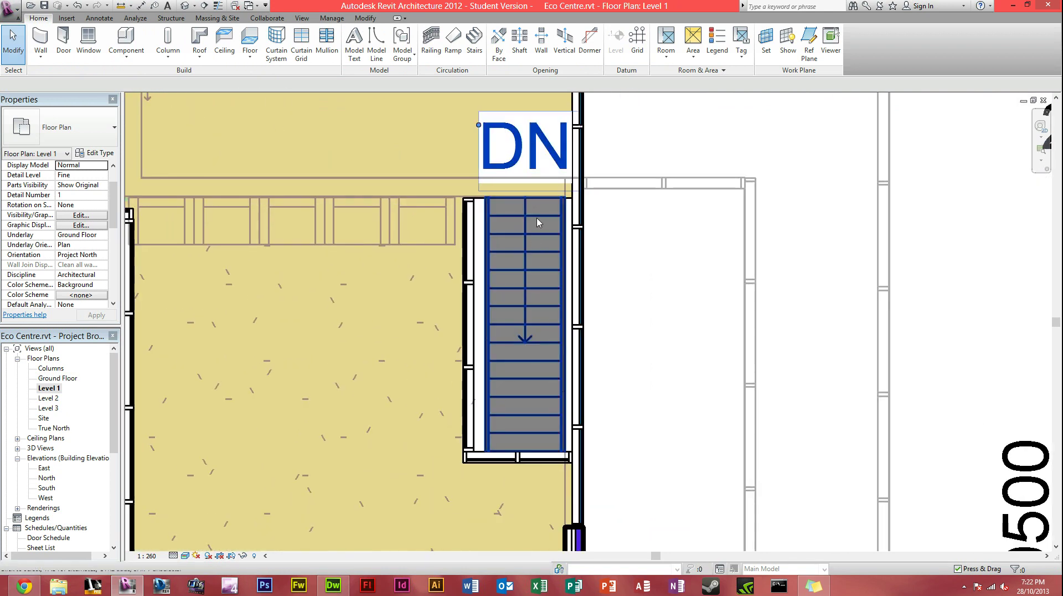
click(537, 223)
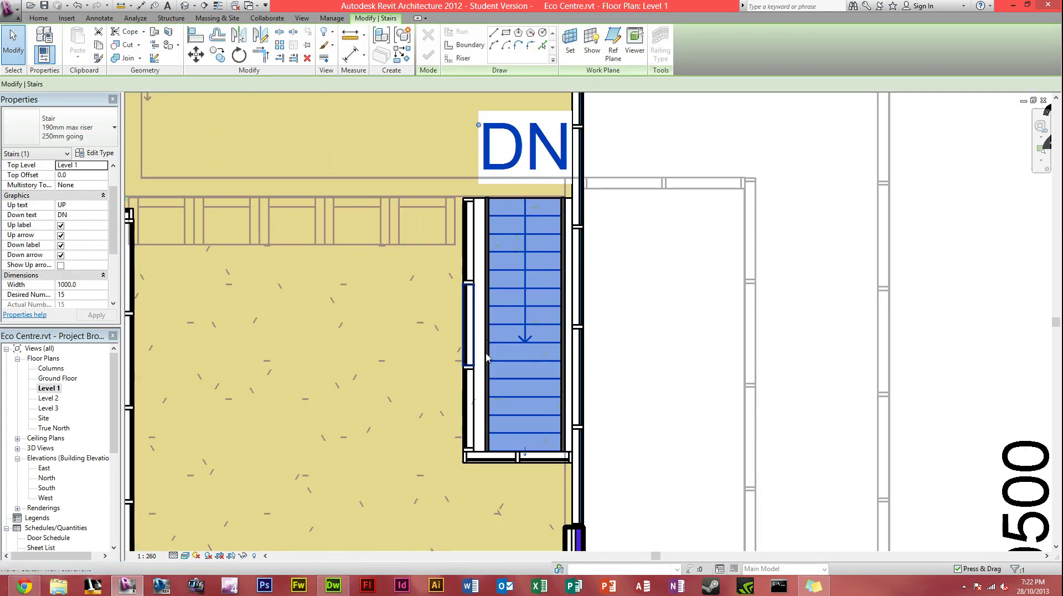
click(629, 220)
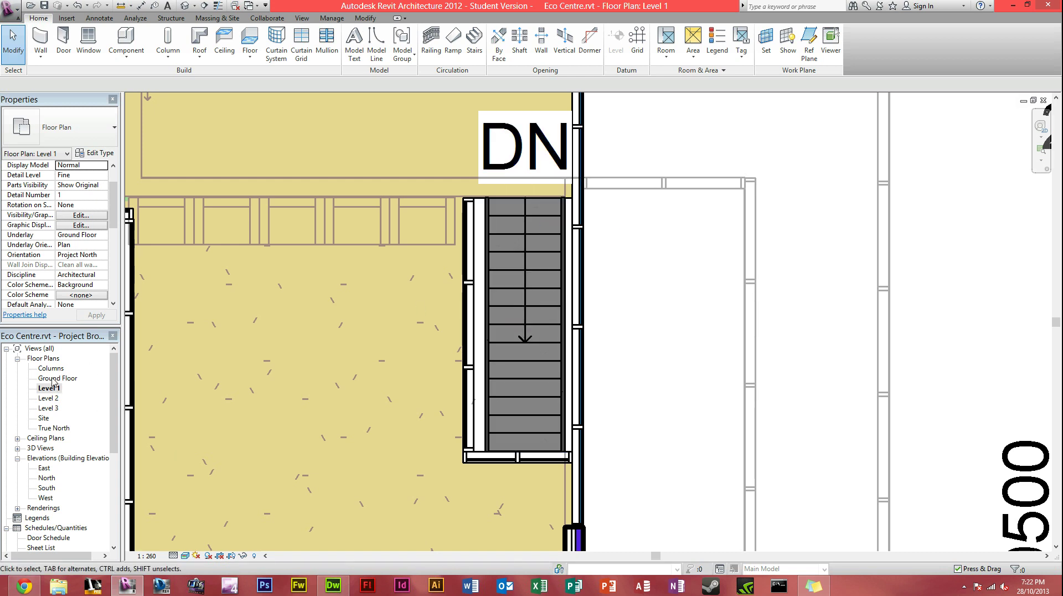
click(185, 5)
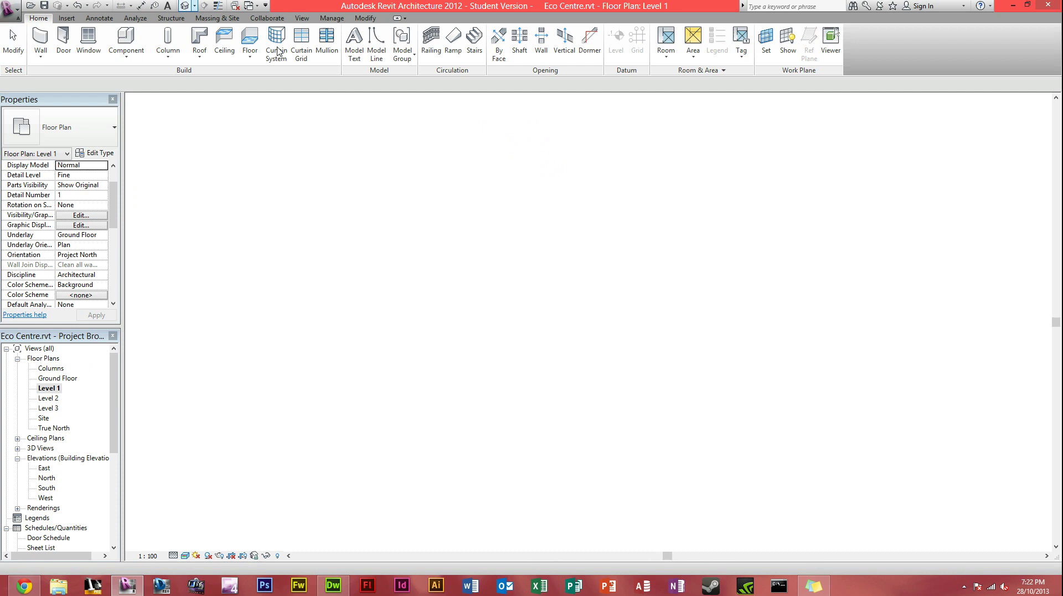
scroll(670, 387, down, 2)
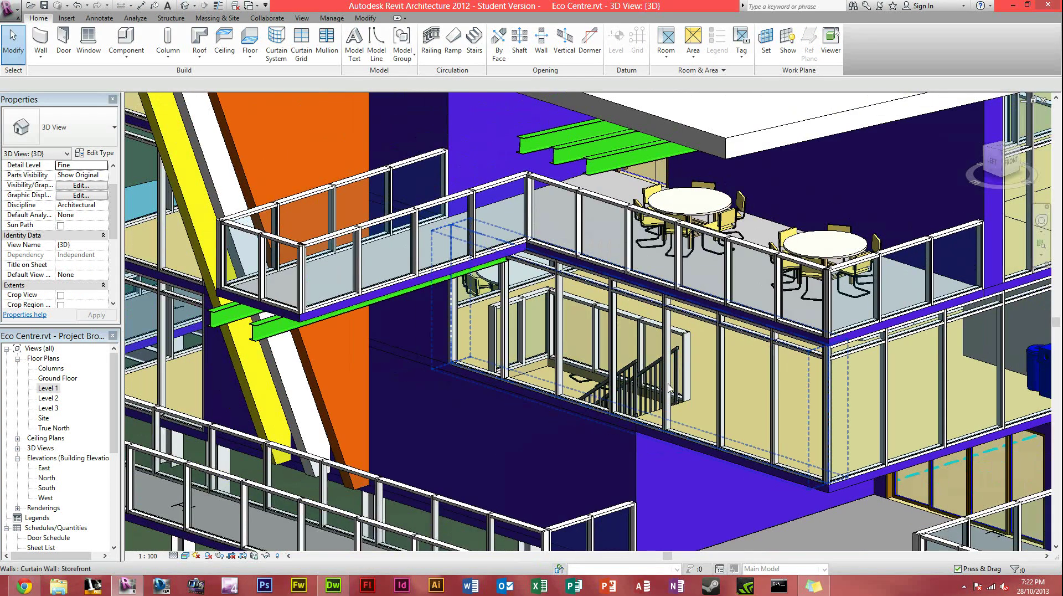
scroll(670, 386, up, 3)
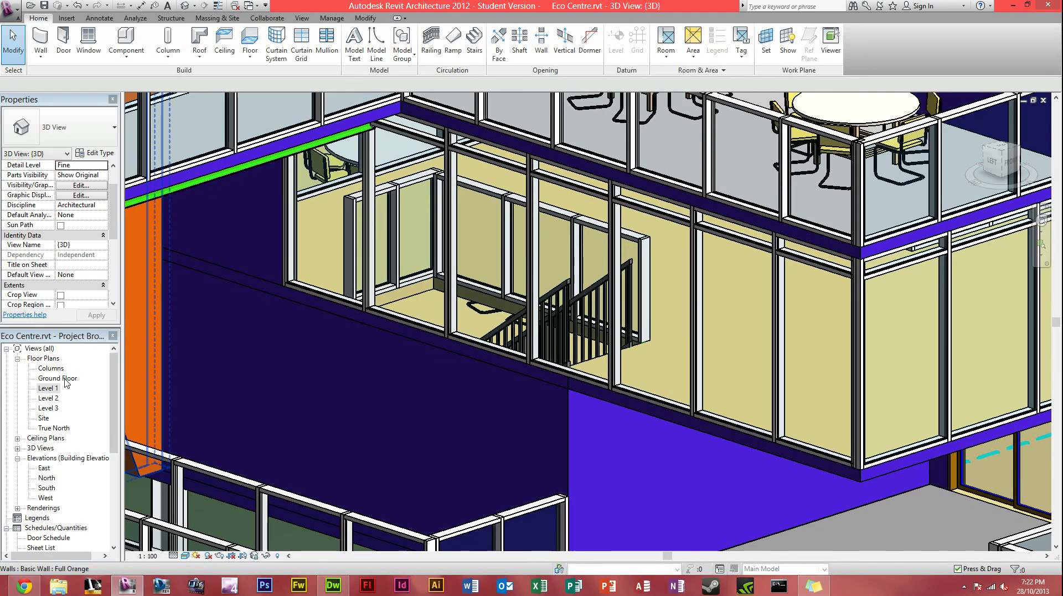
double_click(63, 378)
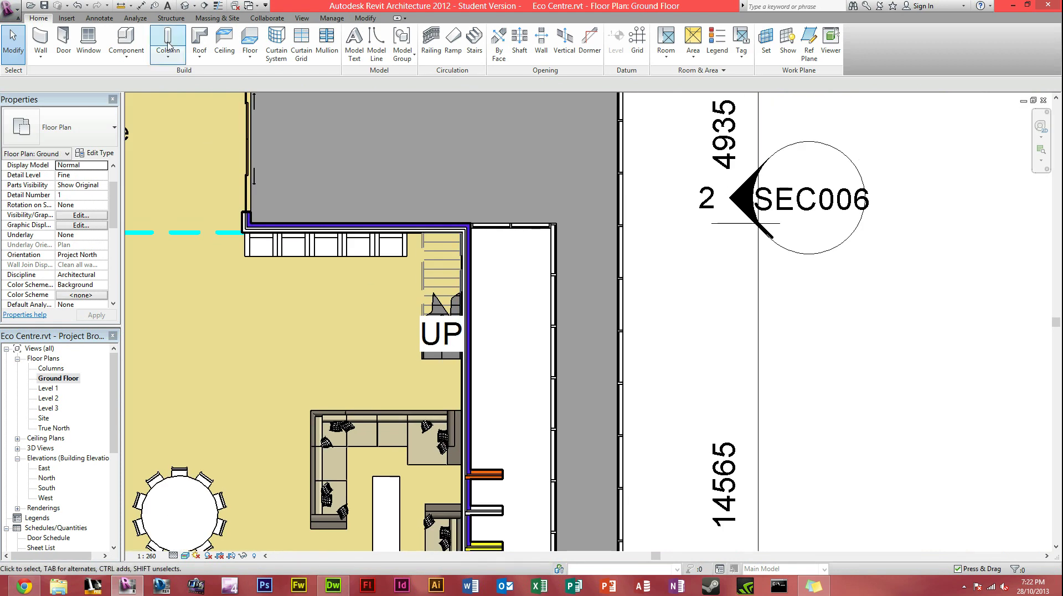
Create a perspective camera view aimed at the stair, with its crop region widened right
click(193, 5)
click(204, 32)
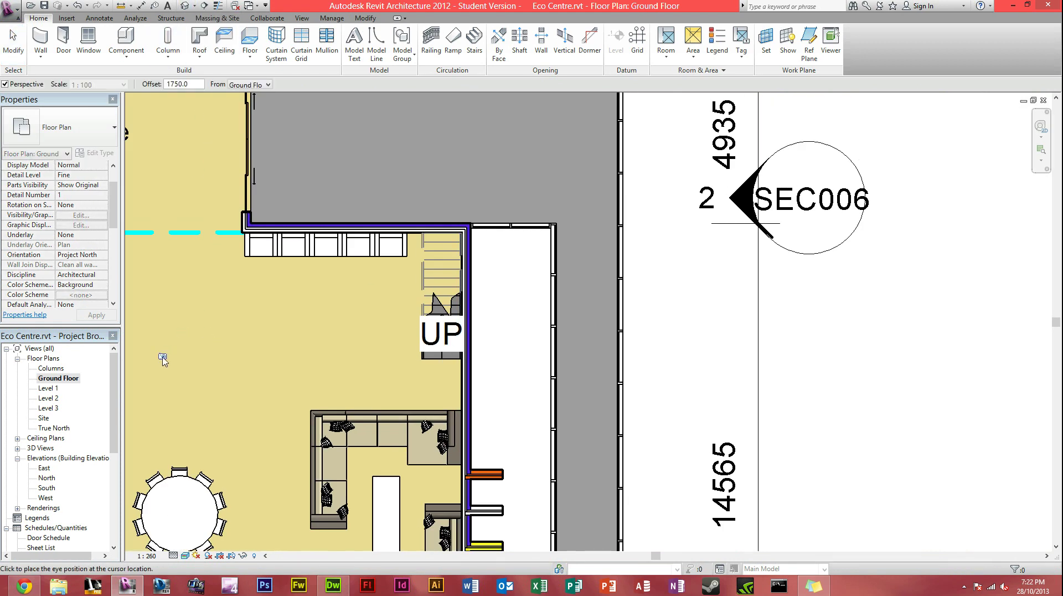
click(163, 359)
click(628, 238)
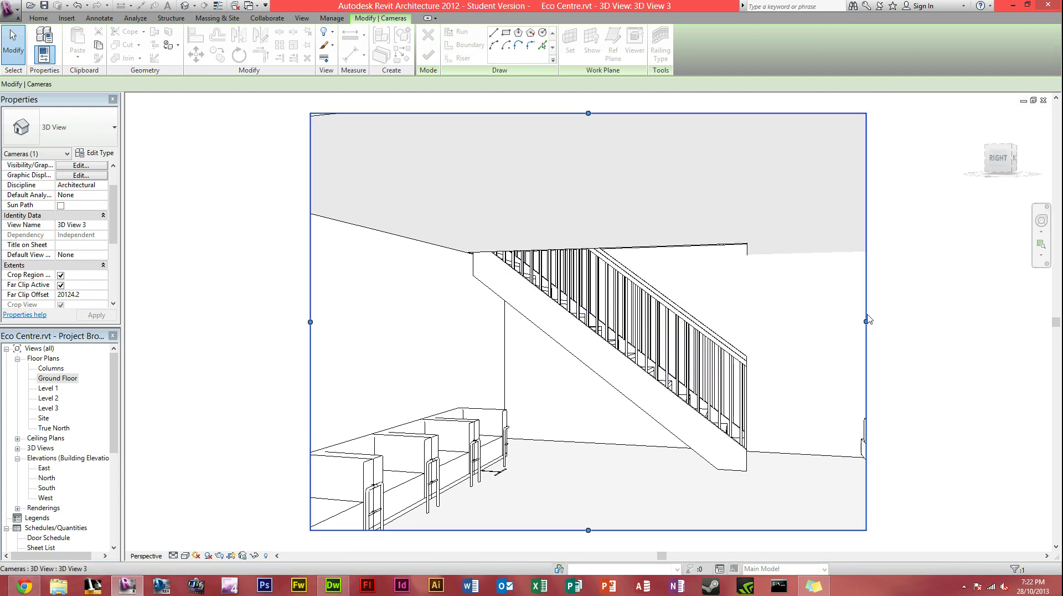
drag(867, 329, 929, 320)
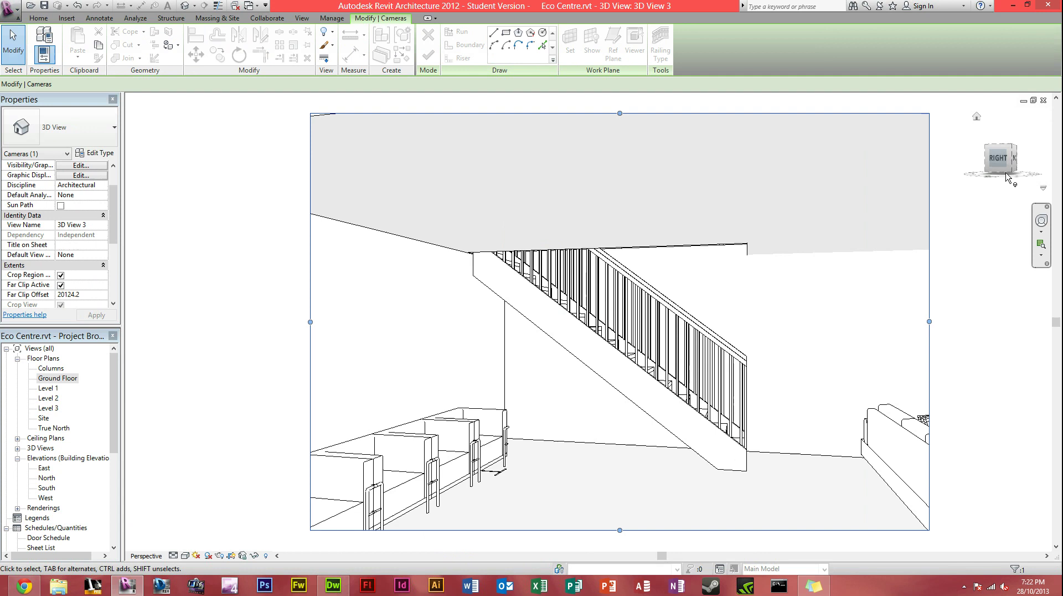
Delete the stair's outer 1100mm railing, keeping the railing on one side only
drag(997, 161, 968, 181)
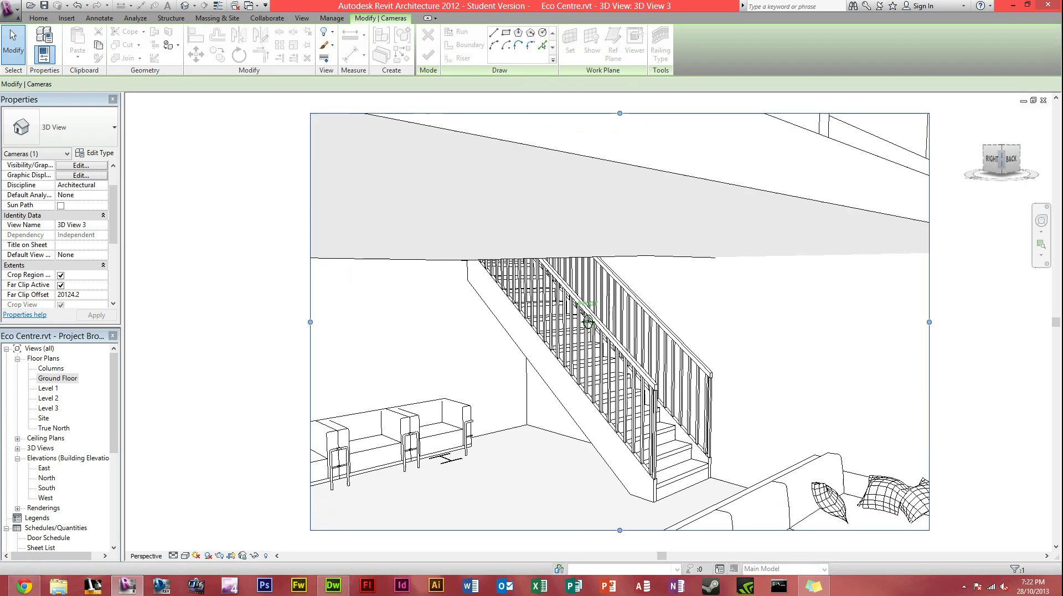
click(705, 376)
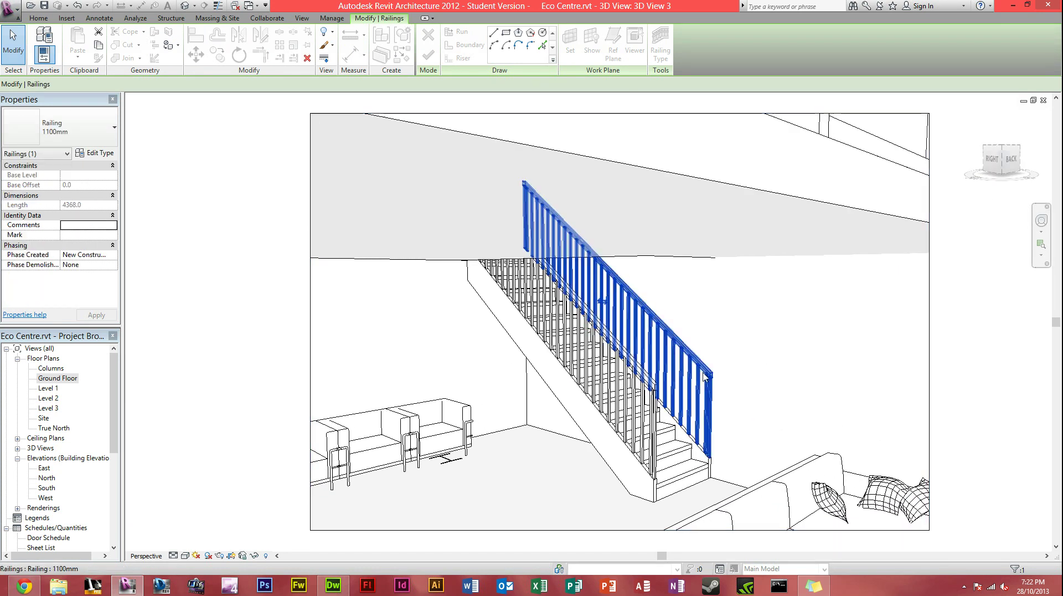
click(747, 376)
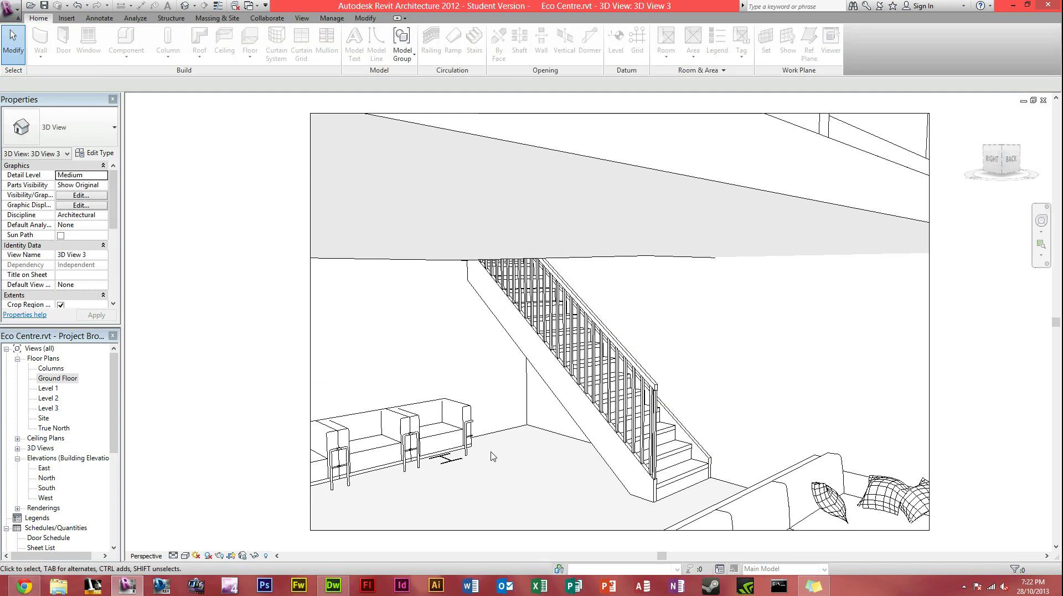